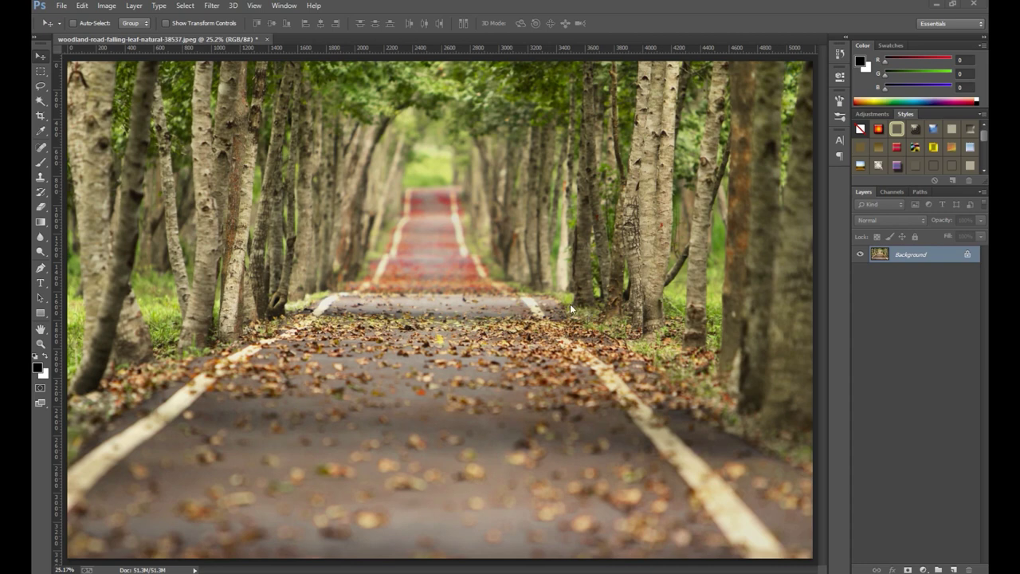
# Add a new layer over the road photo, fill it with solid white, and lower its fill to 75%
pyautogui.click(40, 56)
pyautogui.click(954, 569)
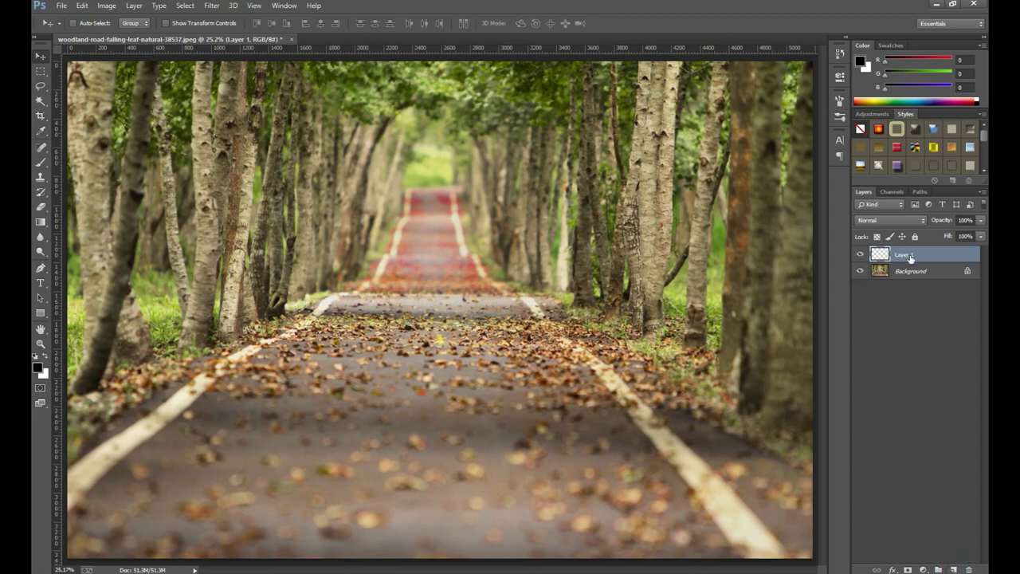
pyautogui.click(82, 7)
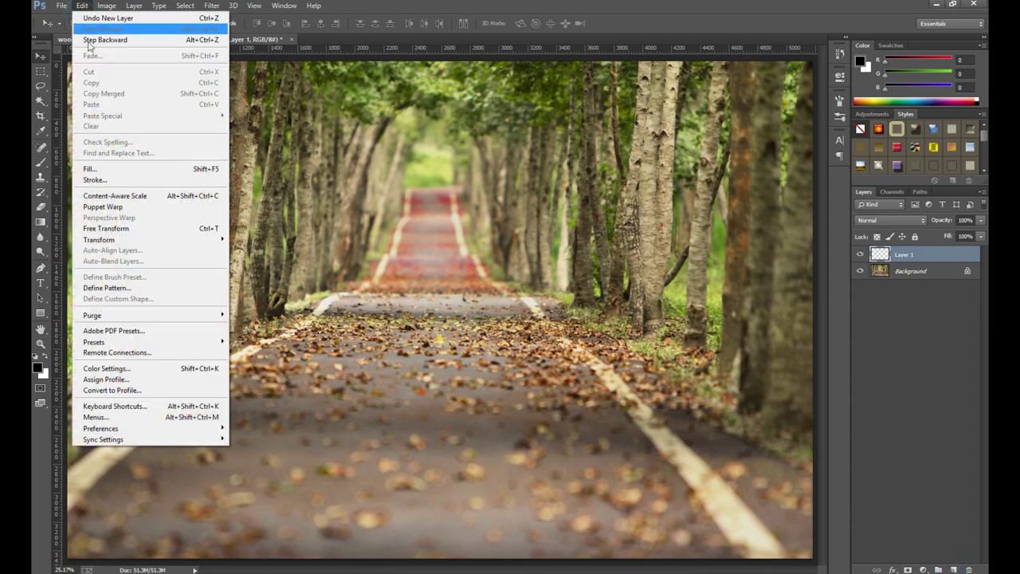
pyautogui.click(126, 169)
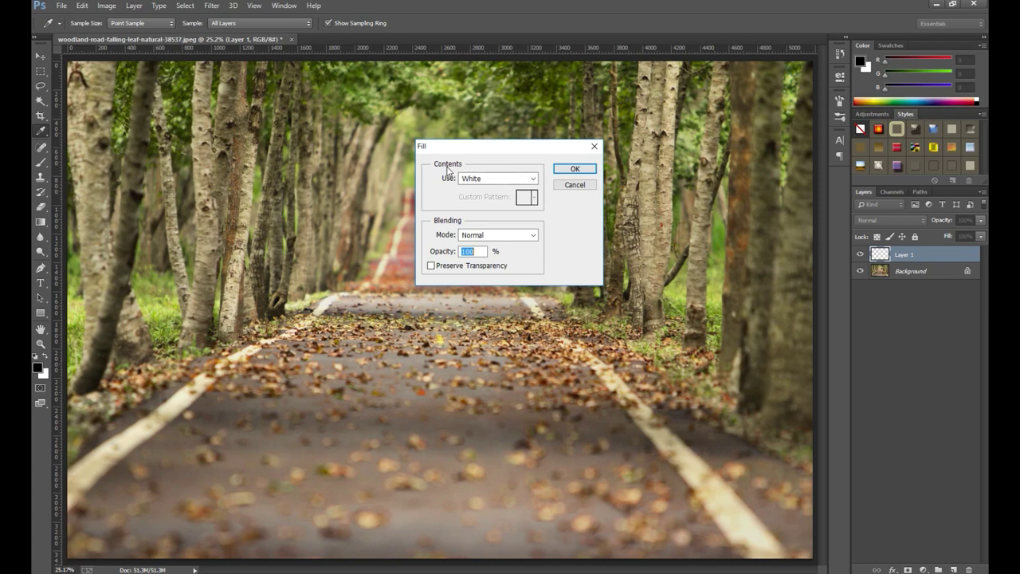
pyautogui.click(485, 179)
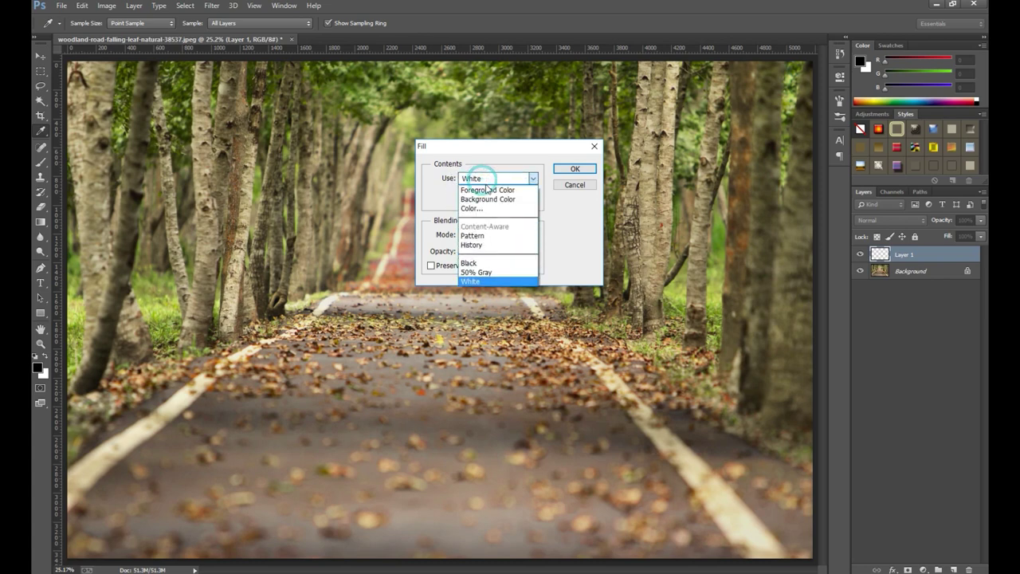
pyautogui.click(483, 281)
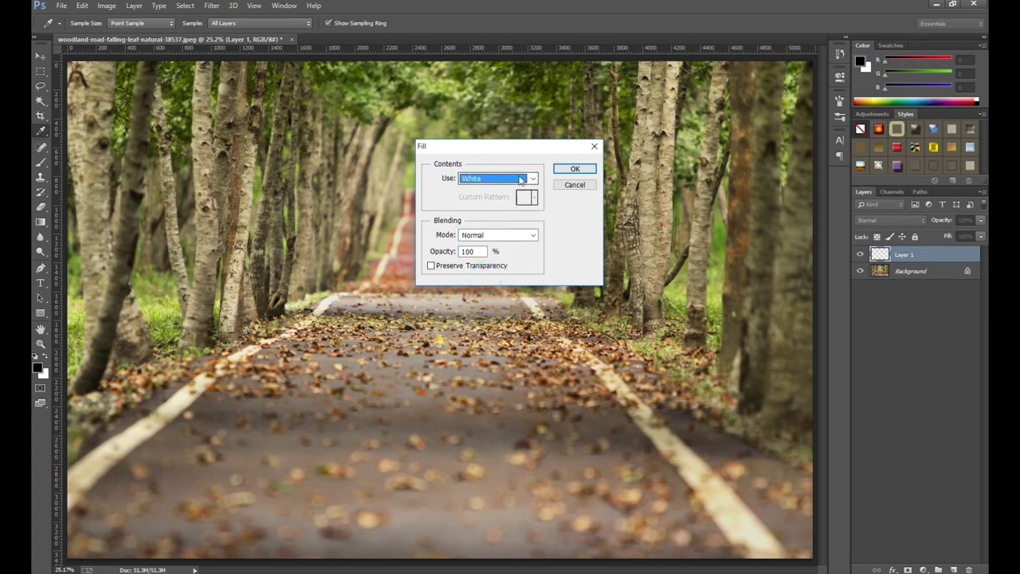
pyautogui.click(581, 173)
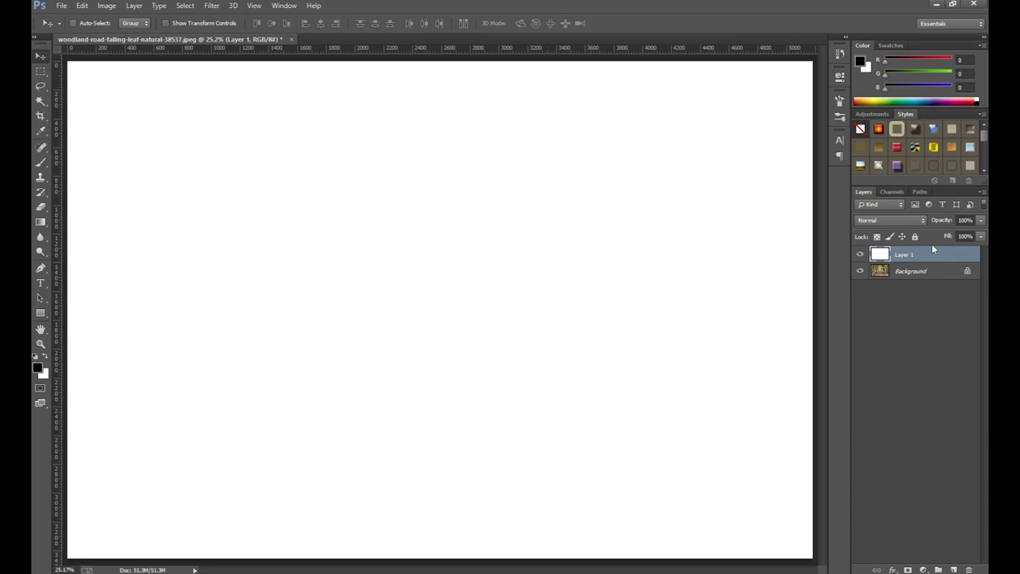
pyautogui.moveTo(947, 239); pyautogui.dragTo(929, 238)
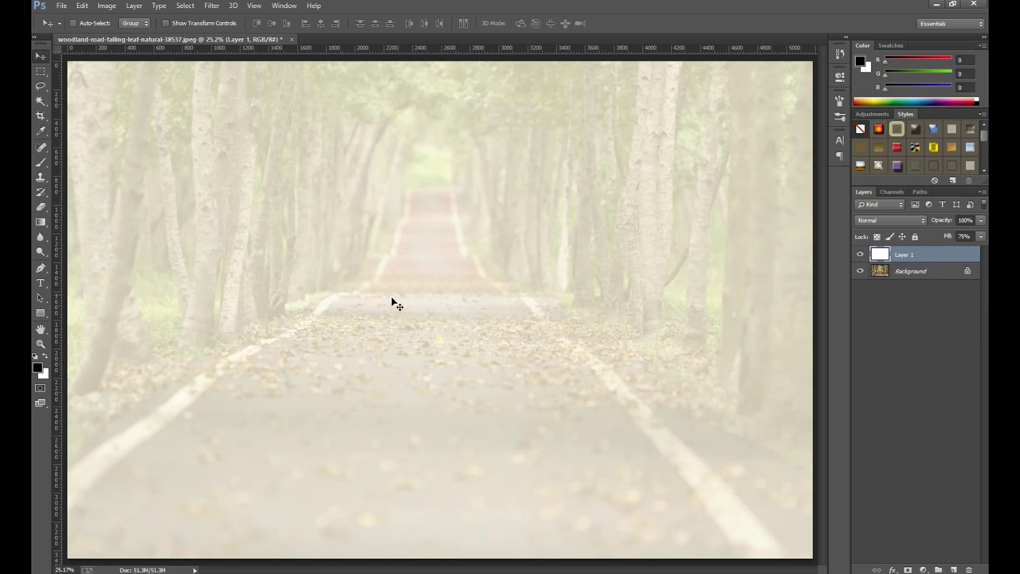
pyautogui.click(41, 283)
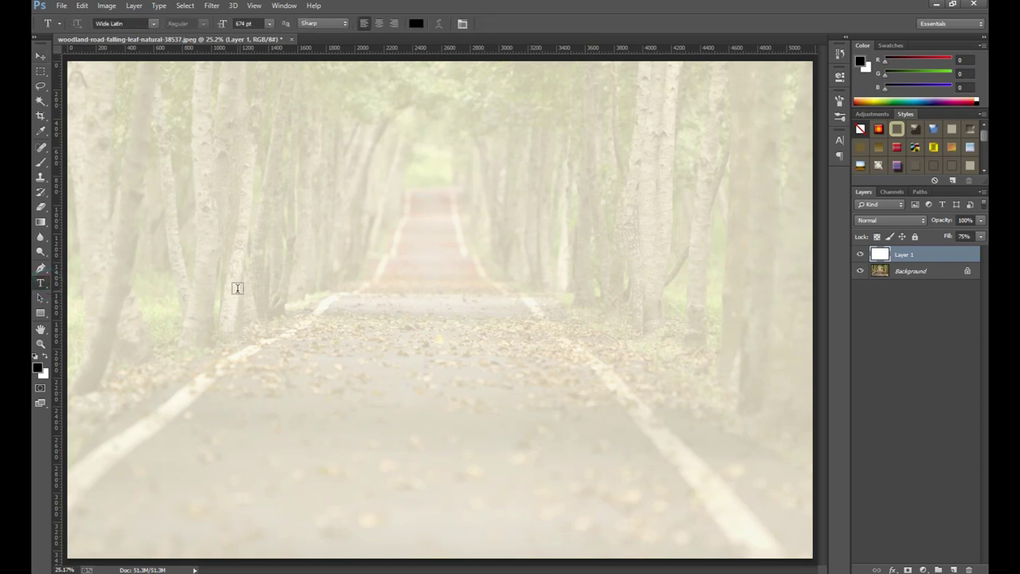
# Choose Wide Latin as the type font
pyautogui.click(154, 23)
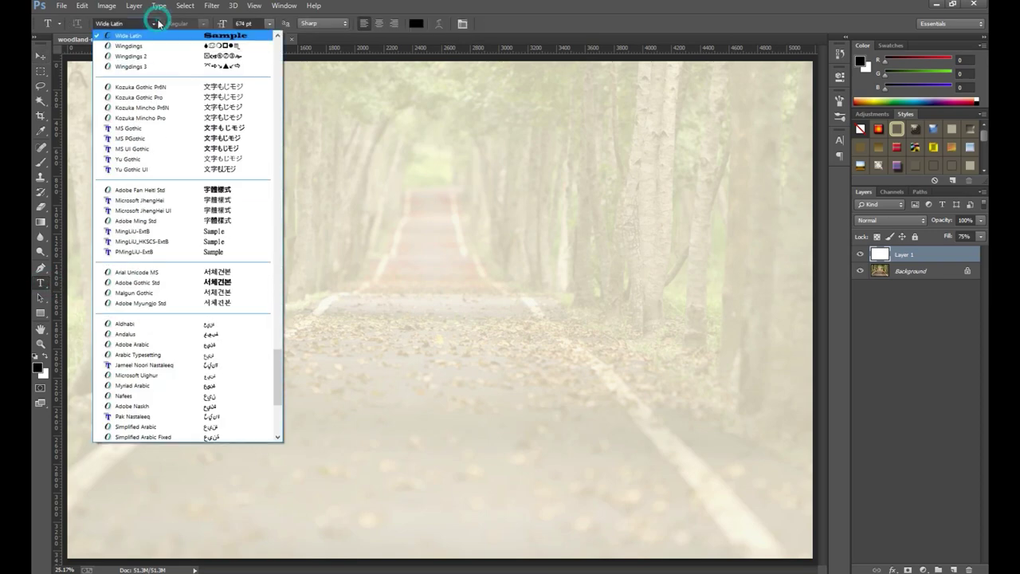
pyautogui.moveTo(272, 348); pyautogui.dragTo(274, 297)
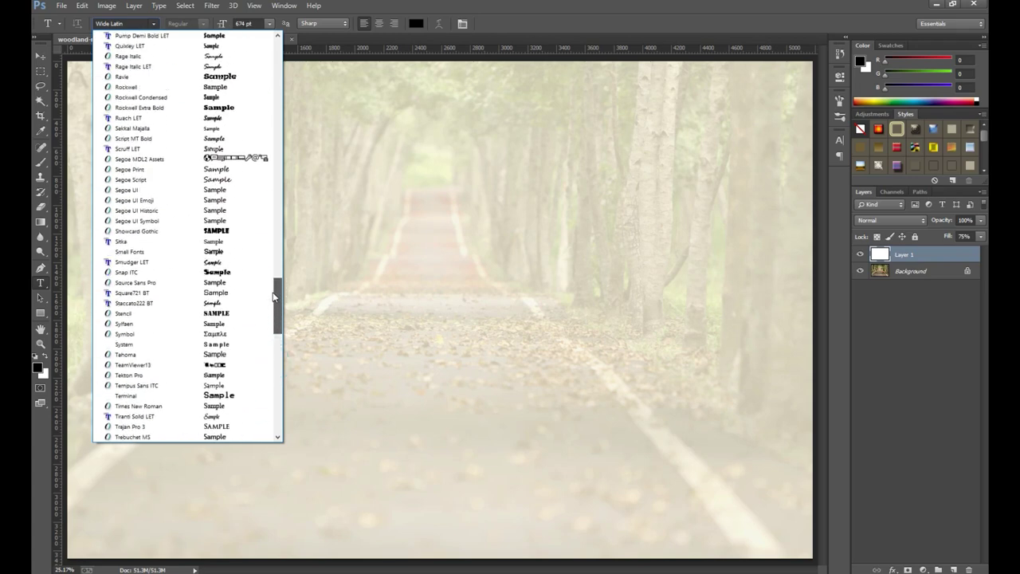
pyautogui.scroll(-2, 273, 303)
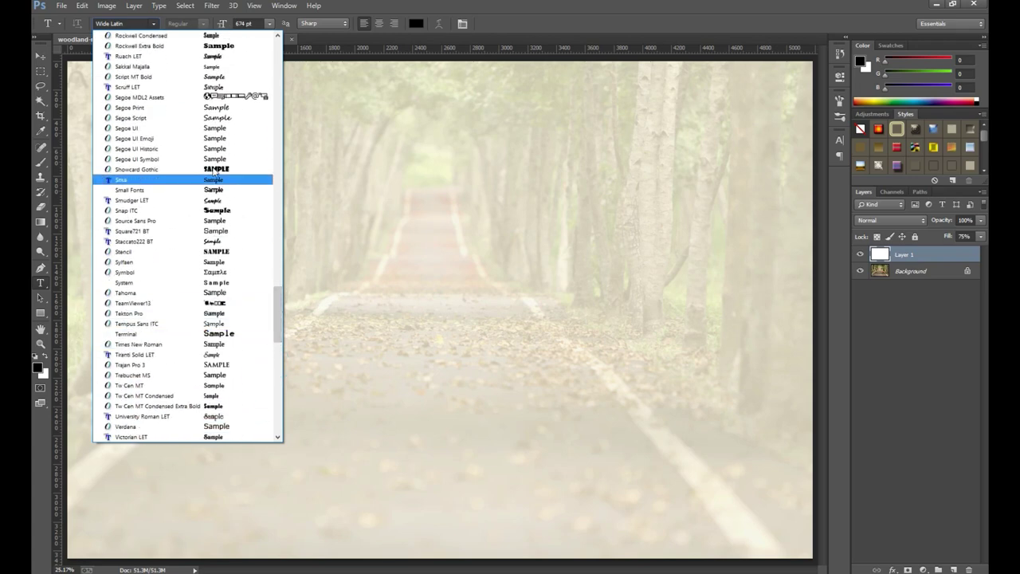
pyautogui.scroll(-4, 273, 334)
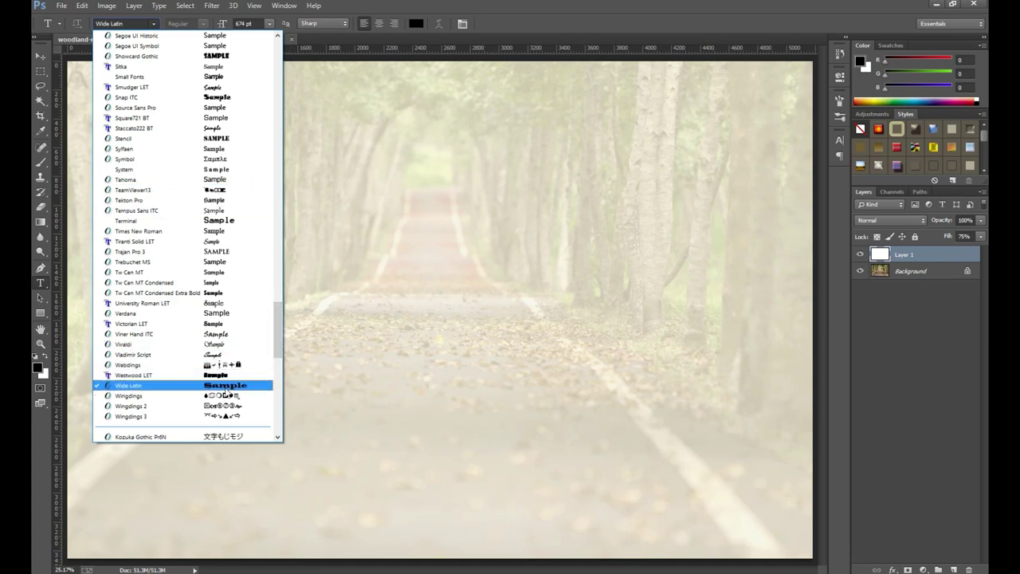
pyautogui.click(226, 391)
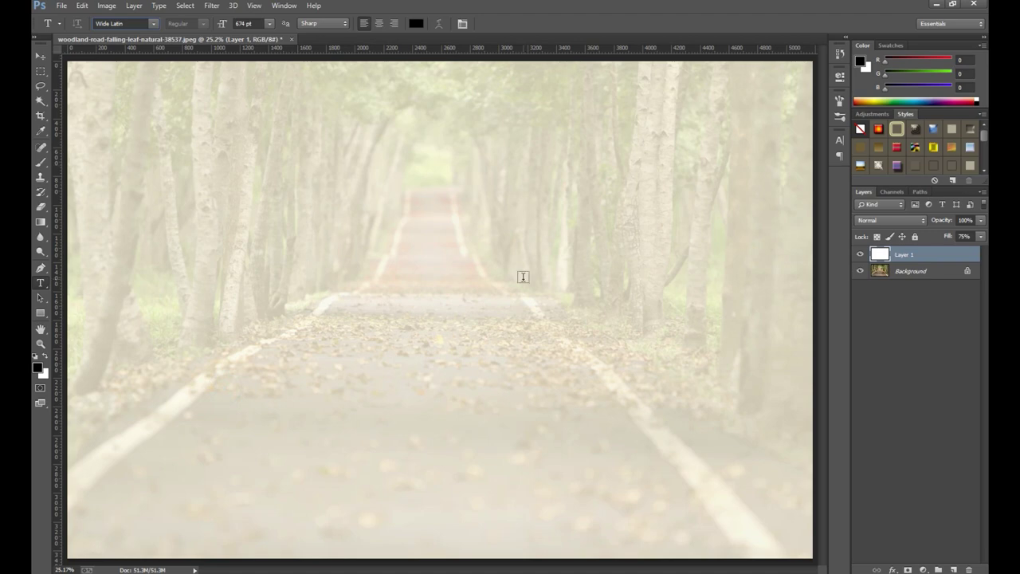
# Set the type size to 600 pt and the text colour to black
pyautogui.click(243, 23)
pyautogui.write('600')
pyautogui.press('Return')
pyautogui.click(416, 24)
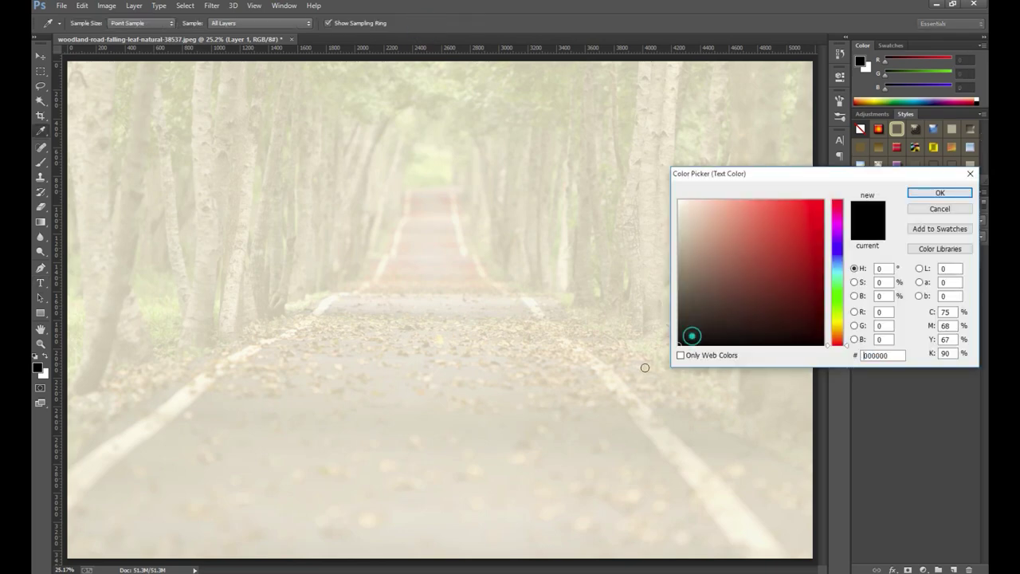
pyautogui.click(921, 198)
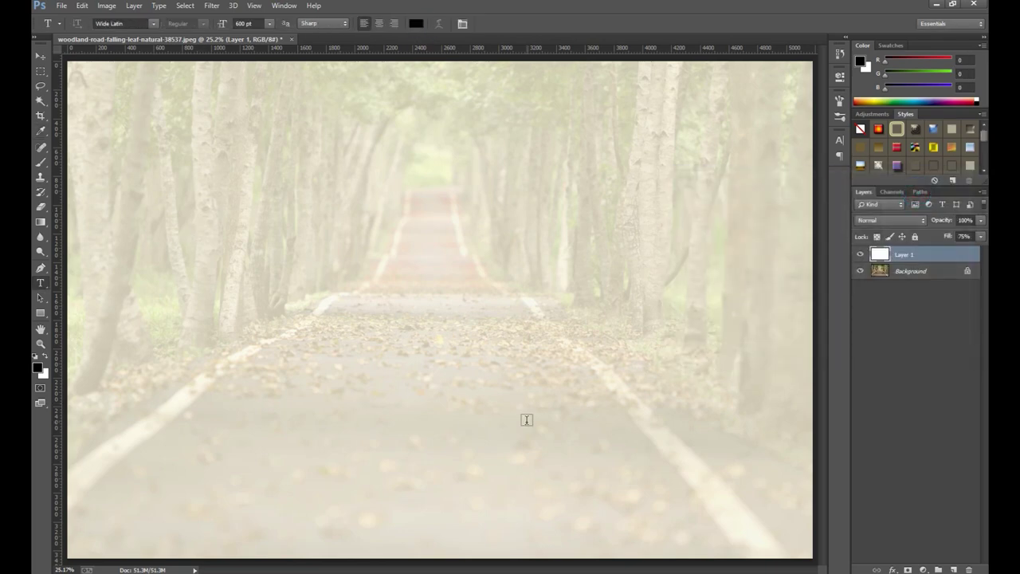
# Type PHOTORIALS across the photo, enlarge it to about 725 pt, and move it slightly lower
pyautogui.click(103, 323)
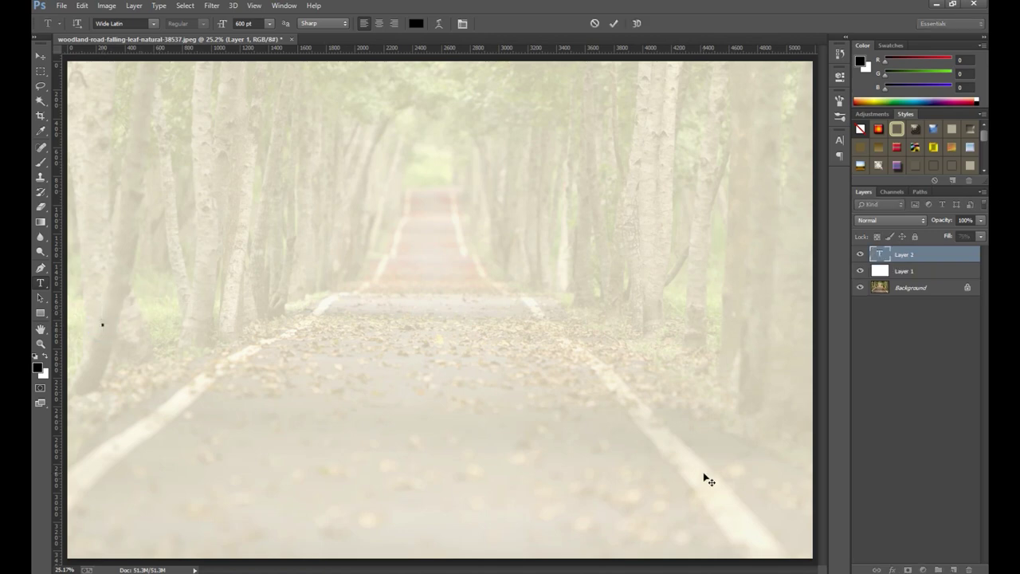
pyautogui.write('PHOTO')
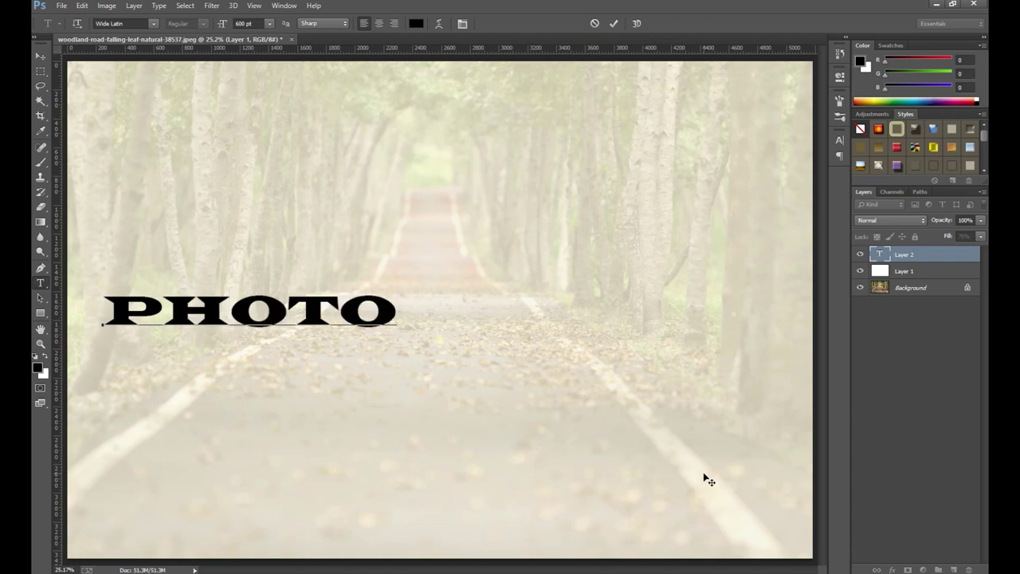
pyautogui.write('RIALS')
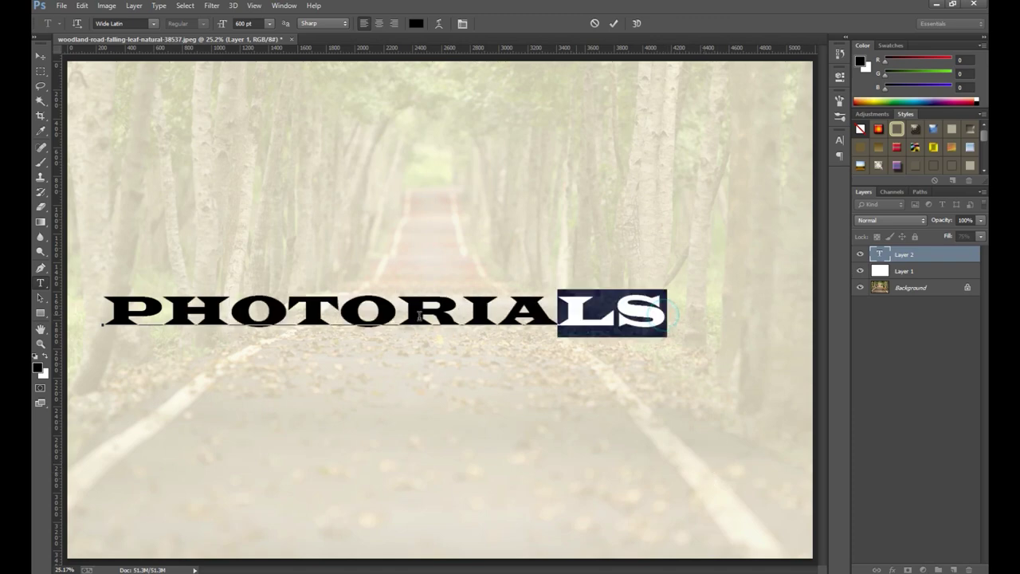
pyautogui.moveTo(663, 312); pyautogui.dragTo(102, 311)
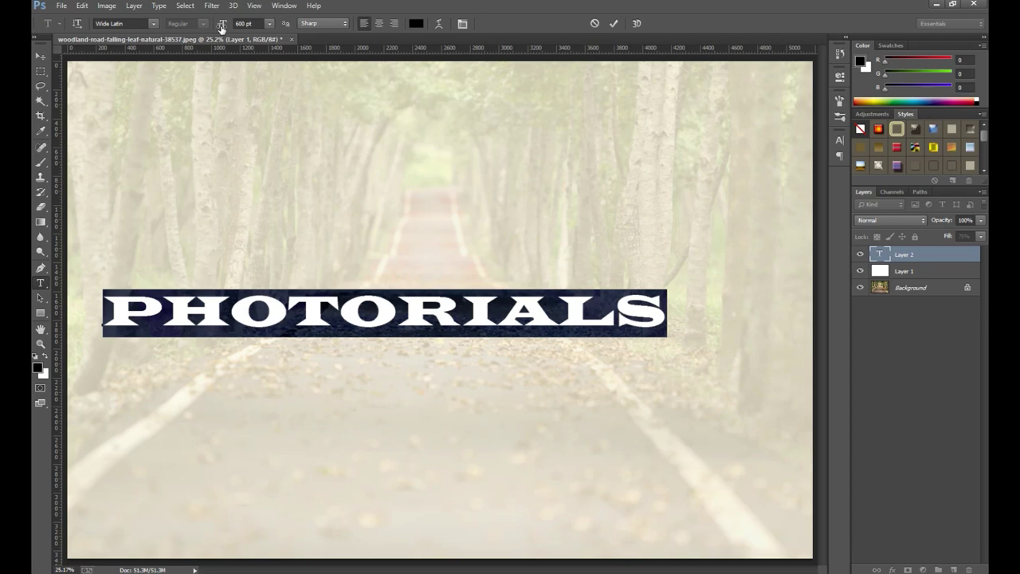
pyautogui.moveTo(221, 29); pyautogui.dragTo(272, 31)
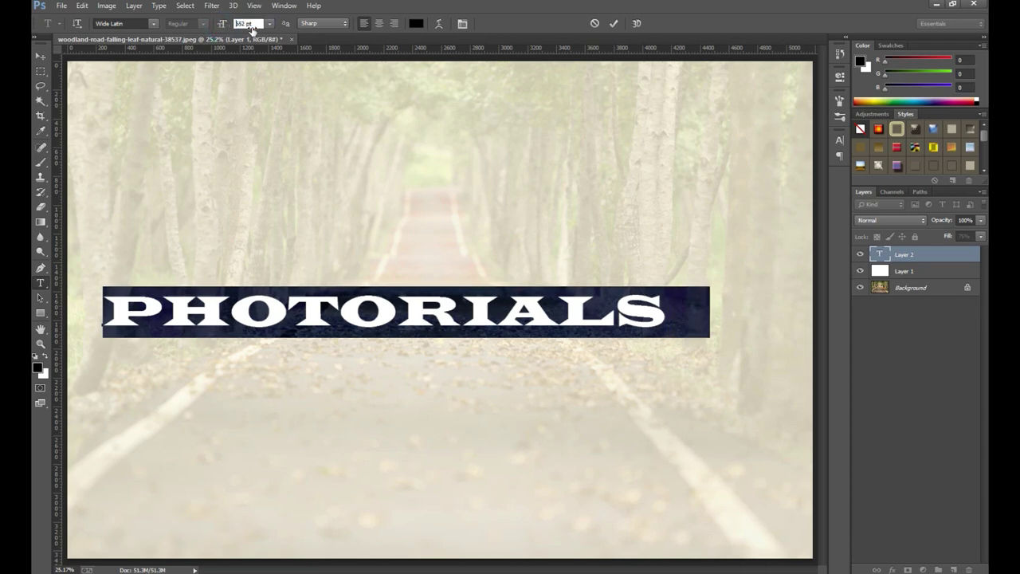
pyautogui.moveTo(272, 31); pyautogui.dragTo(179, 40)
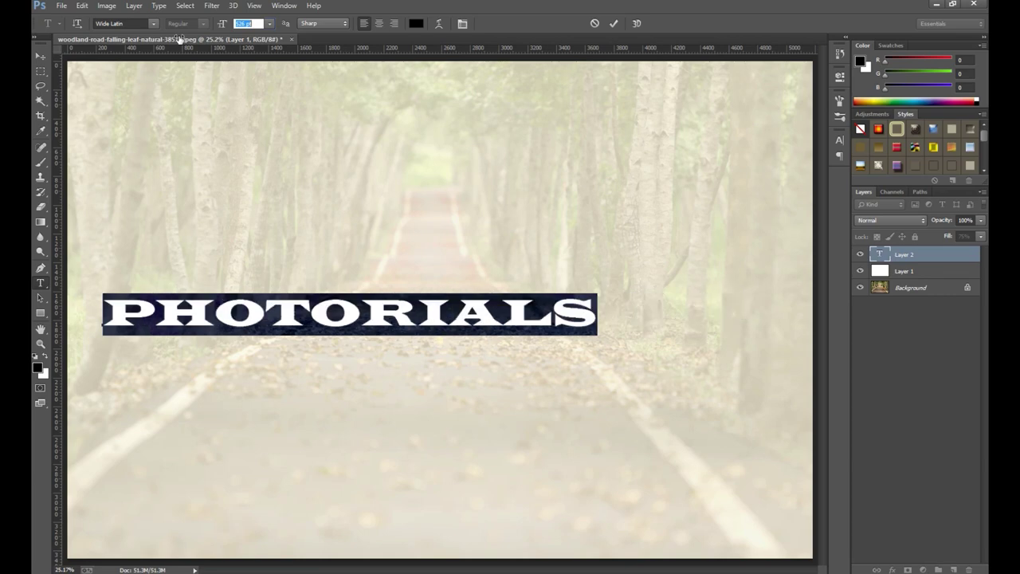
pyautogui.moveTo(180, 40); pyautogui.dragTo(297, 30)
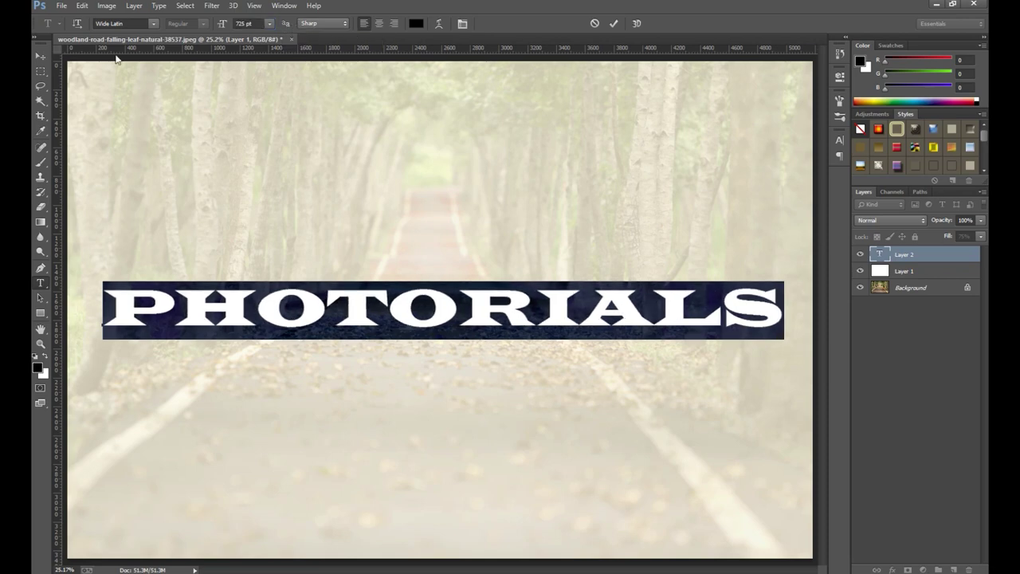
pyautogui.click(40, 57)
pyautogui.moveTo(414, 310)
pyautogui.mouseDown()
pyautogui.moveTo(408, 357)
pyautogui.moveTo(411, 346)
pyautogui.mouseUp()
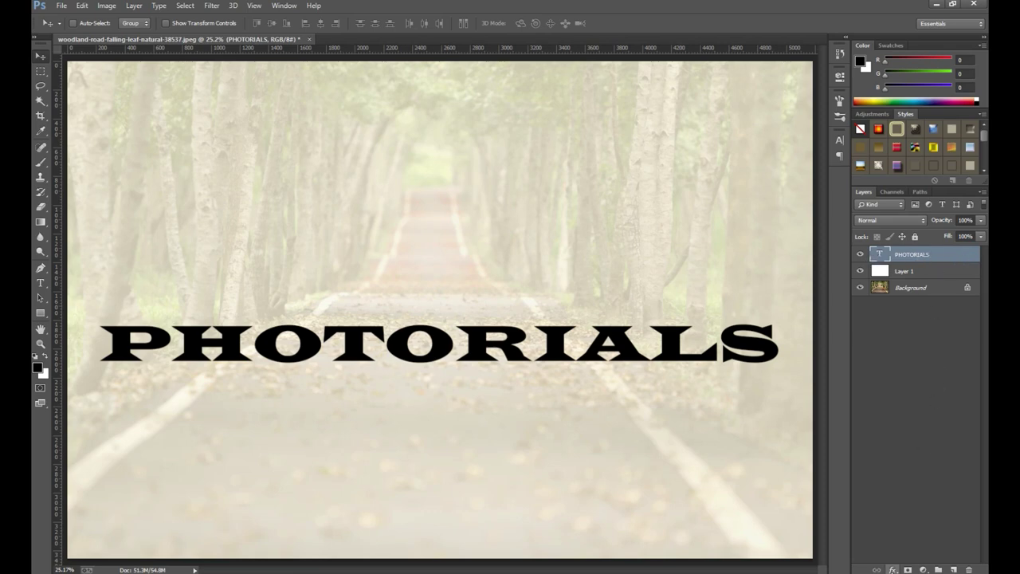
# Give the PHOTORIALS layer a Shallow knockout with 0% fill opacity in Blending Options
pyautogui.click(893, 570)
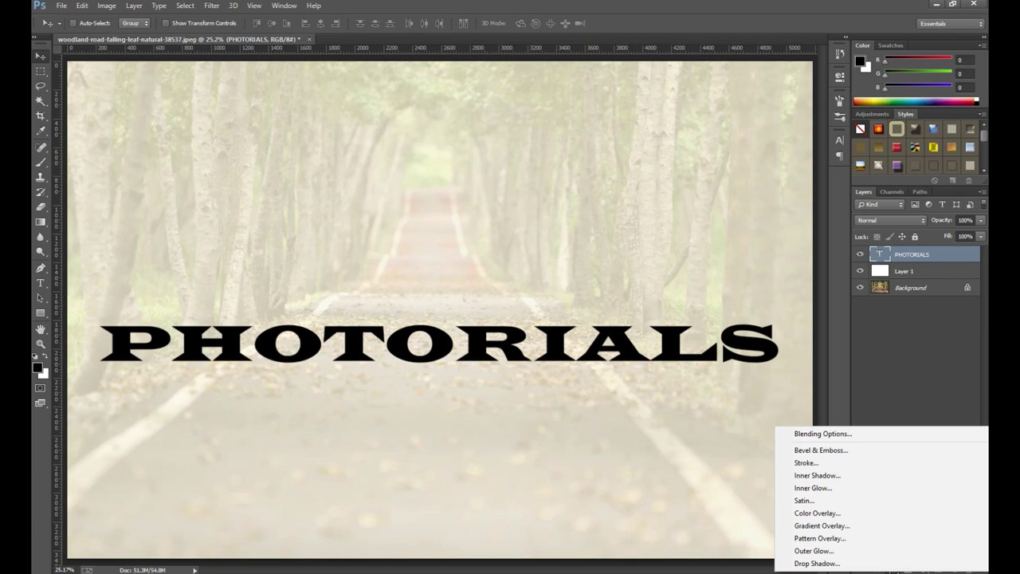
pyautogui.click(871, 440)
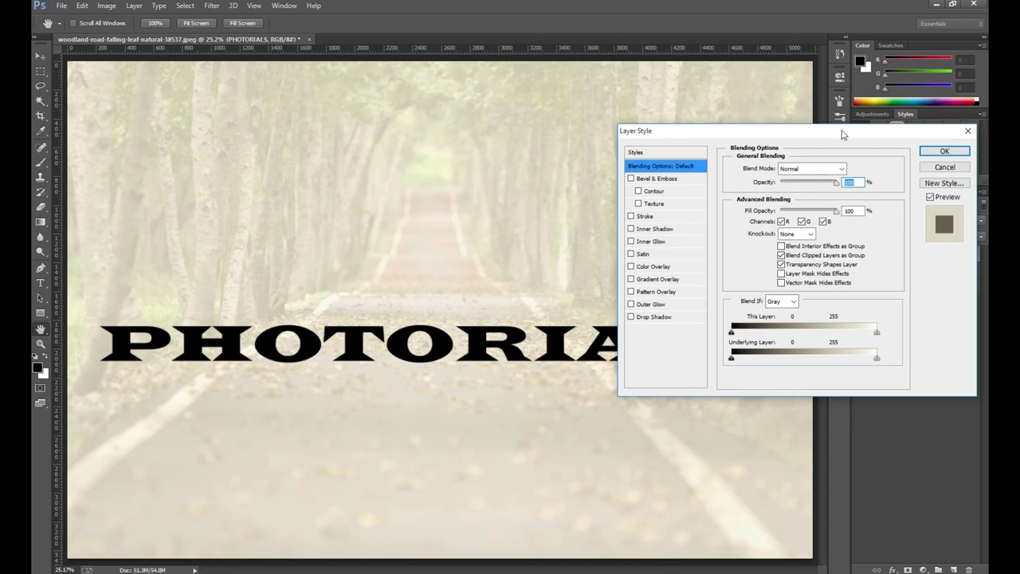
pyautogui.moveTo(841, 133); pyautogui.dragTo(475, 40)
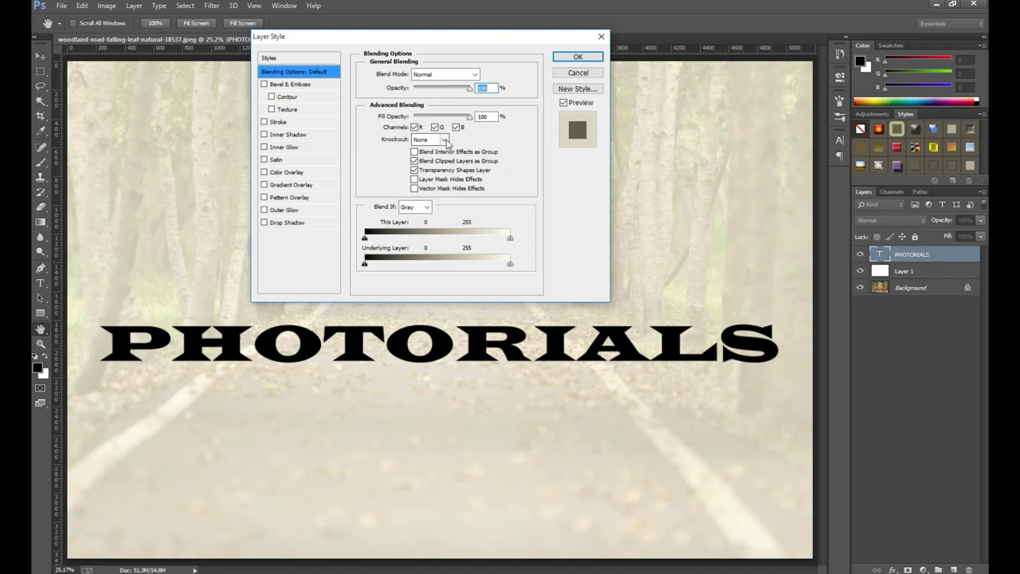
pyautogui.click(444, 141)
pyautogui.click(437, 160)
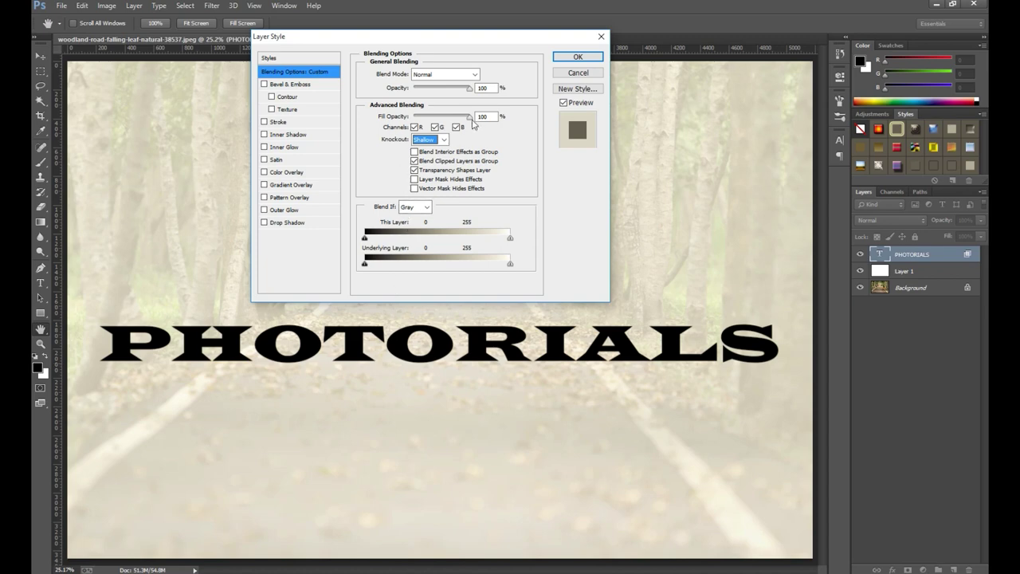
pyautogui.moveTo(469, 116); pyautogui.dragTo(463, 117)
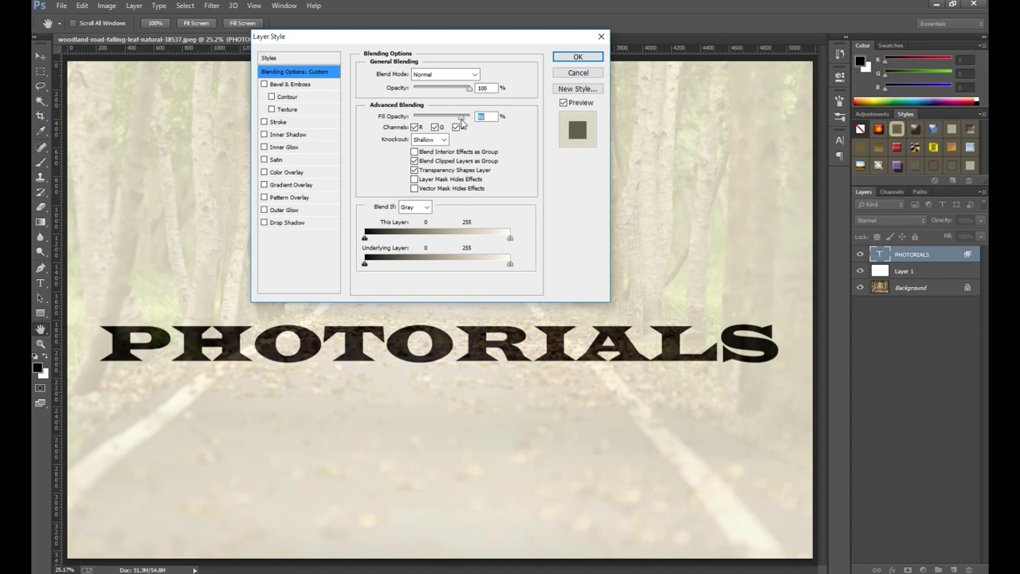
pyautogui.moveTo(462, 123); pyautogui.dragTo(410, 120)
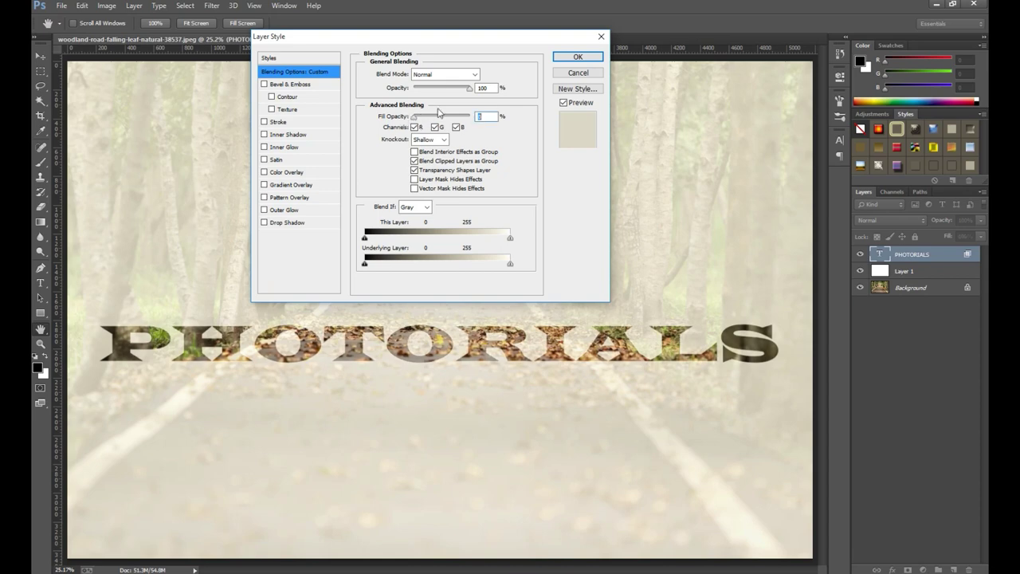
pyautogui.click(578, 58)
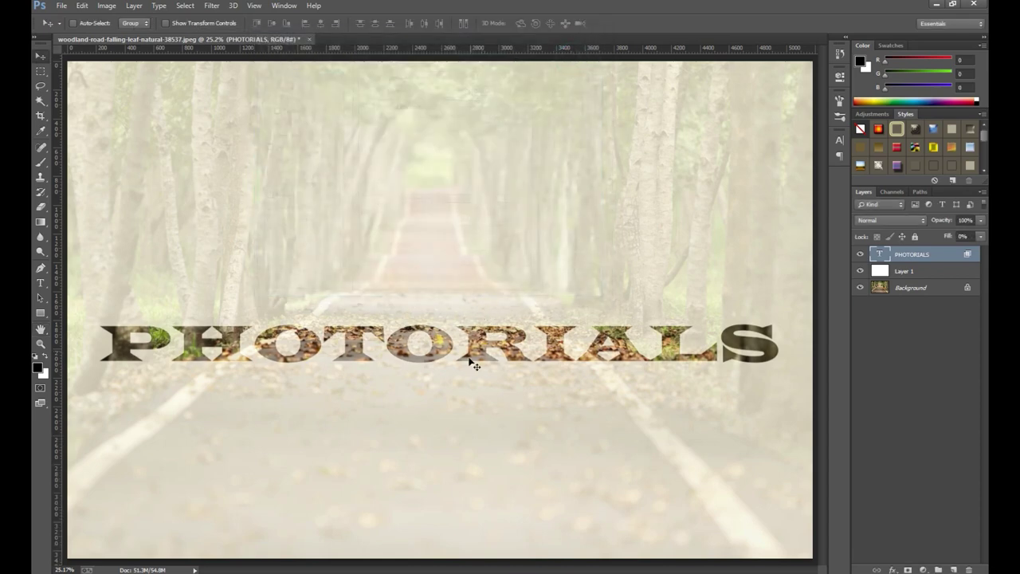
# Nudge PHOTORIALS, then squeeze the white Layer 1 into a narrow horizontal band behind it
pyautogui.press('v')
pyautogui.moveTo(472, 351)
pyautogui.mouseDown()
pyautogui.moveTo(464, 220)
pyautogui.moveTo(462, 395)
pyautogui.moveTo(474, 463)
pyautogui.moveTo(469, 367)
pyautogui.mouseUp()
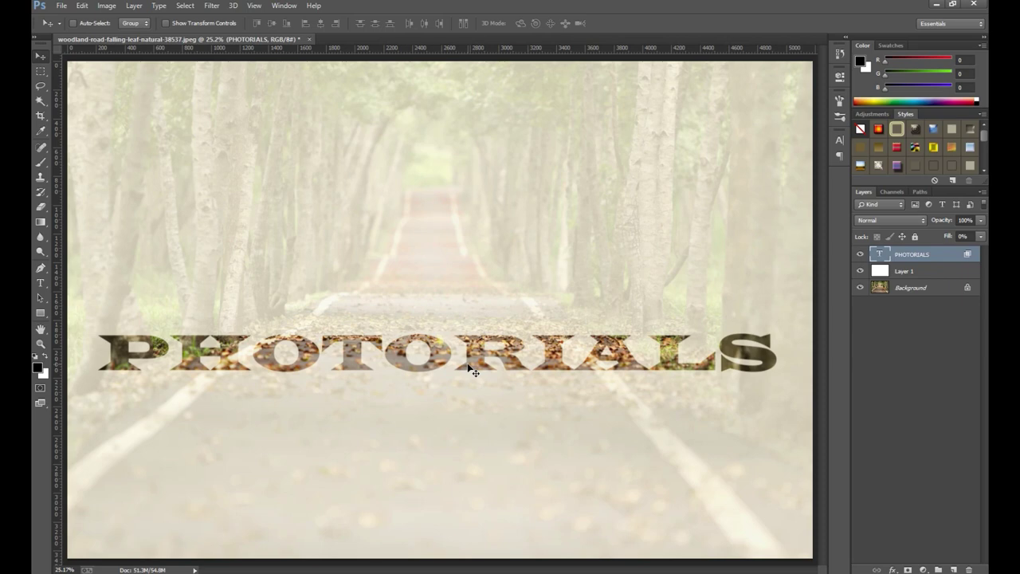
pyautogui.click(934, 273)
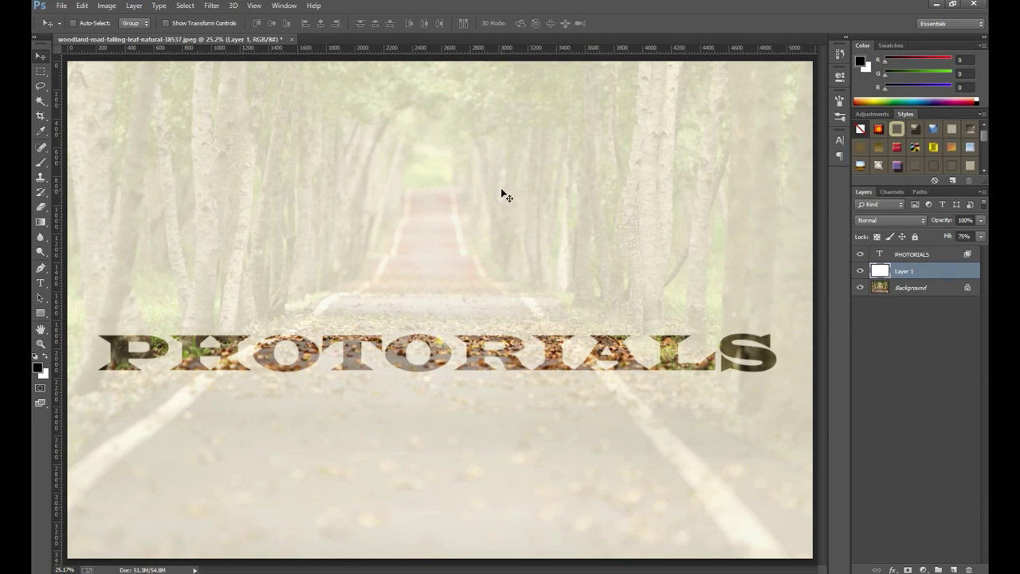
pyautogui.hotkey('ctrl', 't')
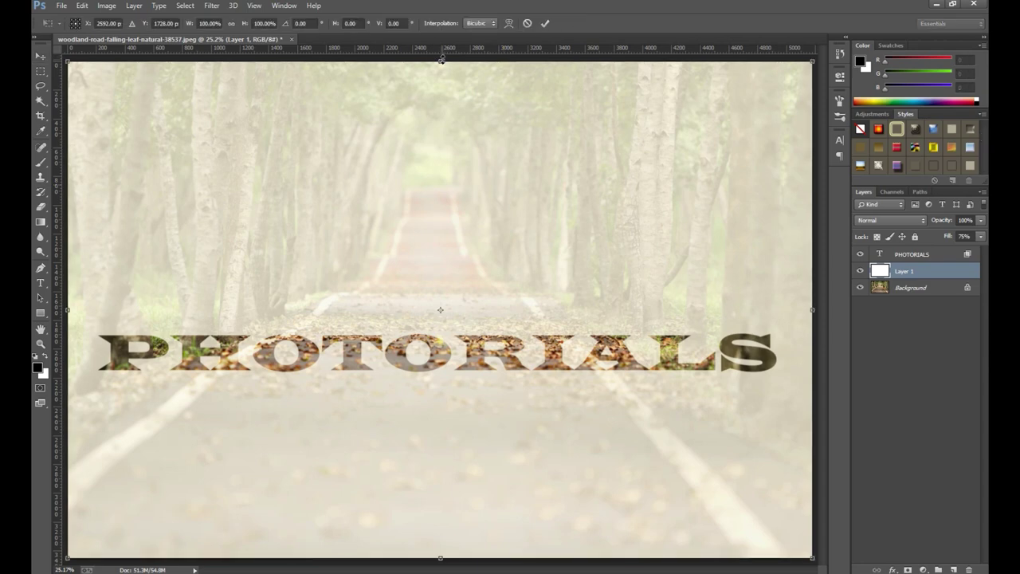
pyautogui.moveTo(441, 60); pyautogui.dragTo(440, 311)
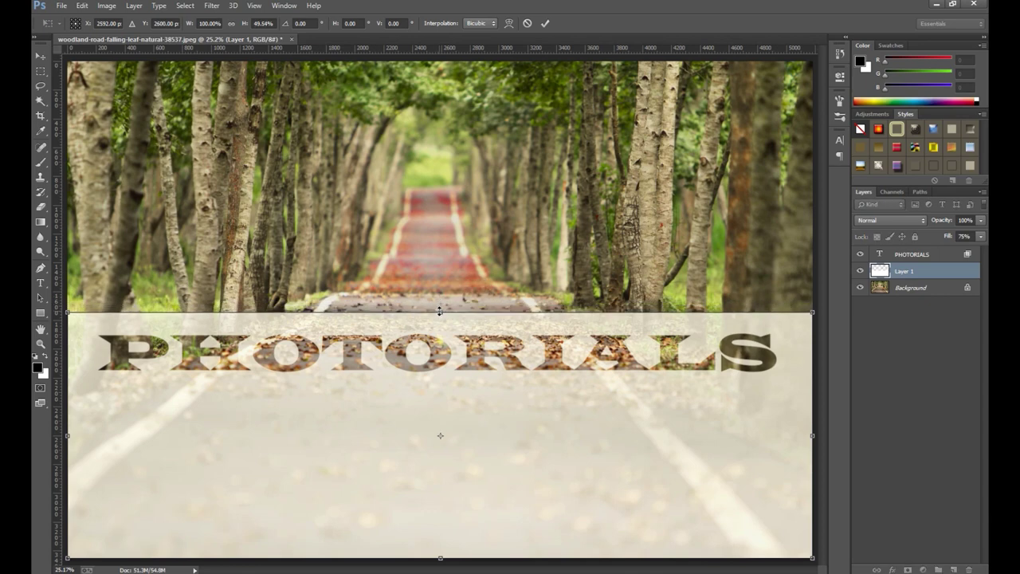
pyautogui.moveTo(440, 559); pyautogui.dragTo(445, 396)
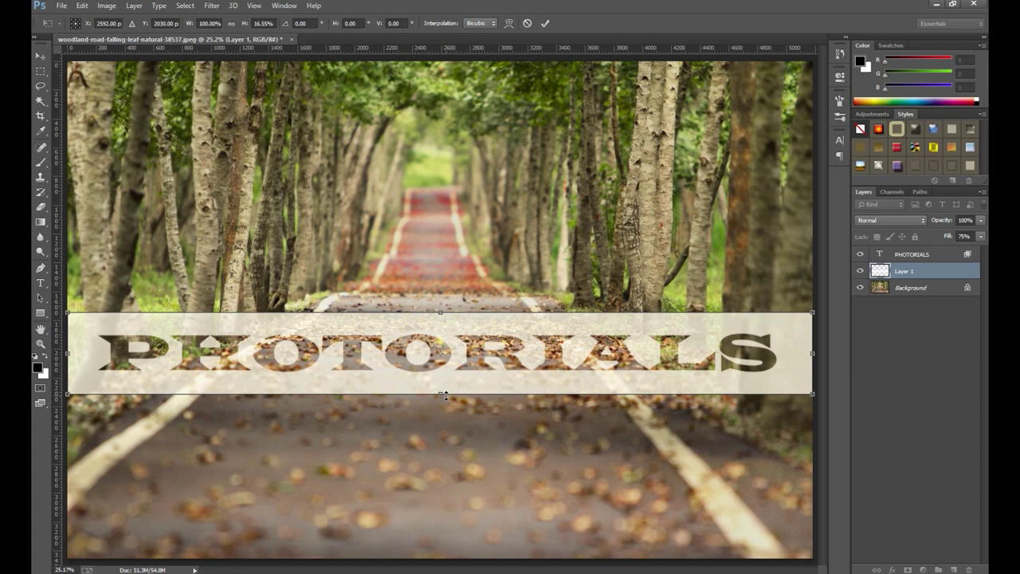
pyautogui.press('Return')
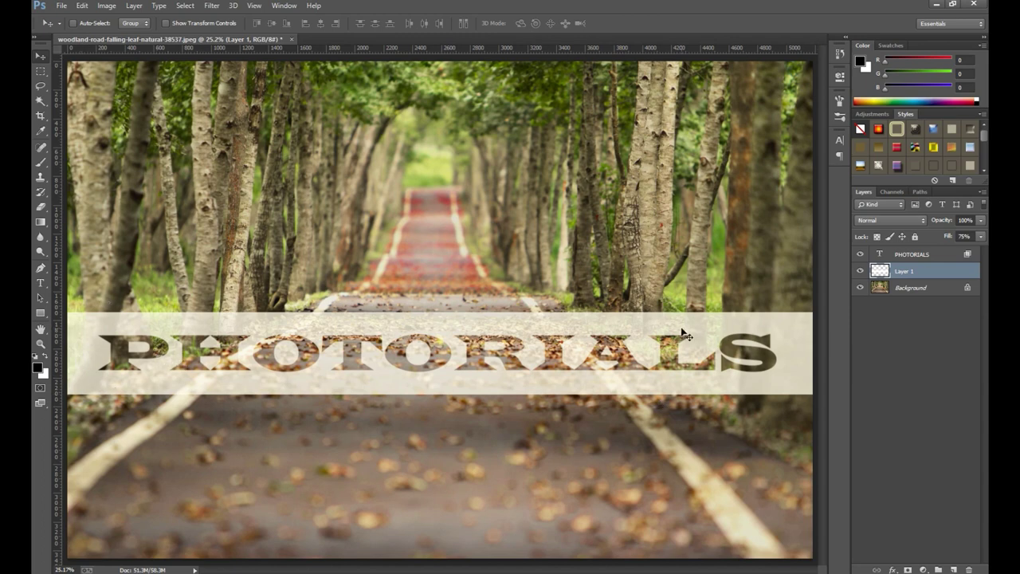
pyautogui.moveTo(661, 382)
pyautogui.mouseDown()
pyautogui.moveTo(655, 335)
pyautogui.moveTo(652, 465)
pyautogui.moveTo(651, 298)
pyautogui.moveTo(652, 353)
pyautogui.mouseUp()
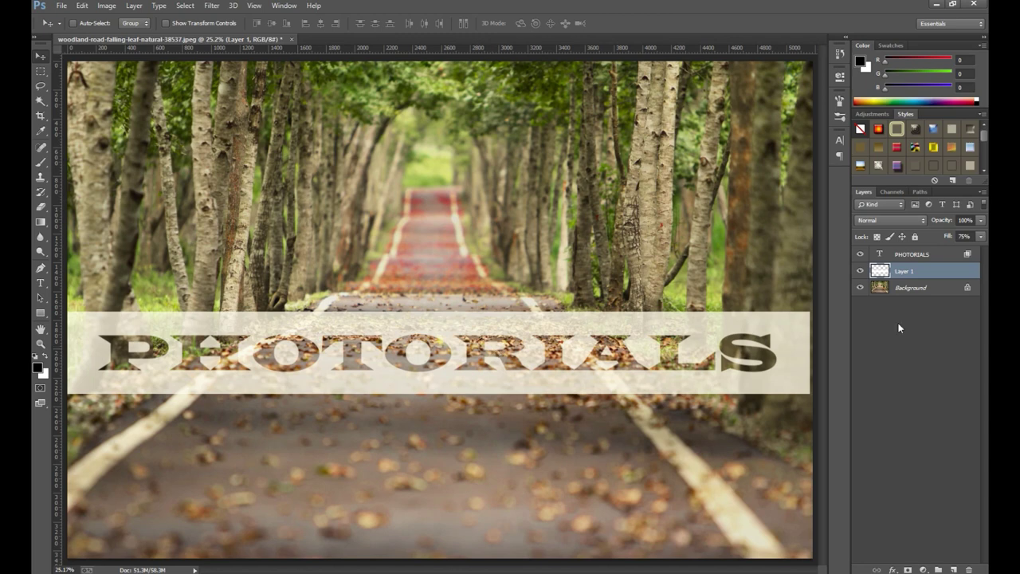
# Unlock the Background into Layer 0, test and undo a move, then select Layer 1 and PHOTORIALS
pyautogui.click(969, 288)
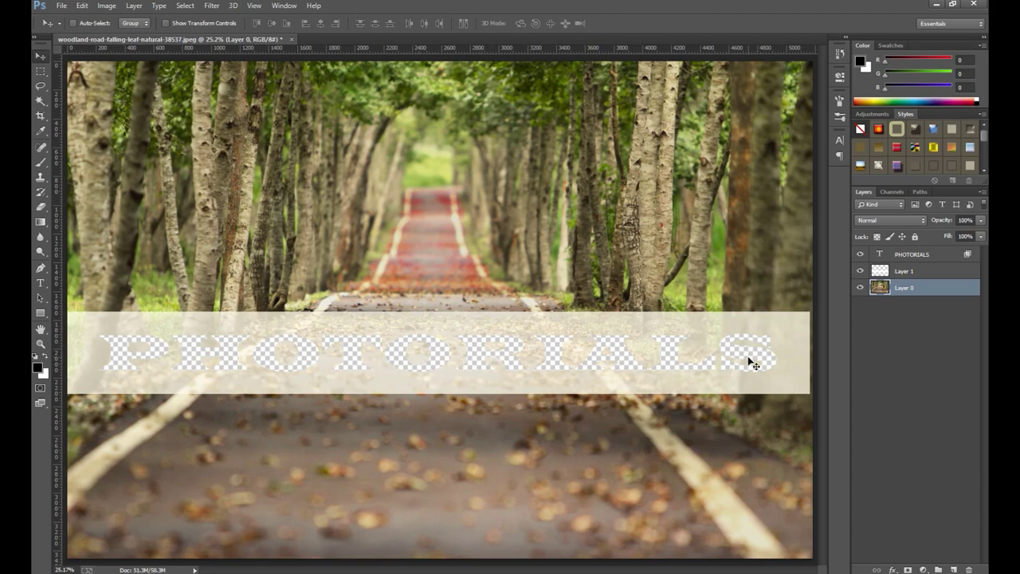
pyautogui.moveTo(720, 375); pyautogui.dragTo(719, 315)
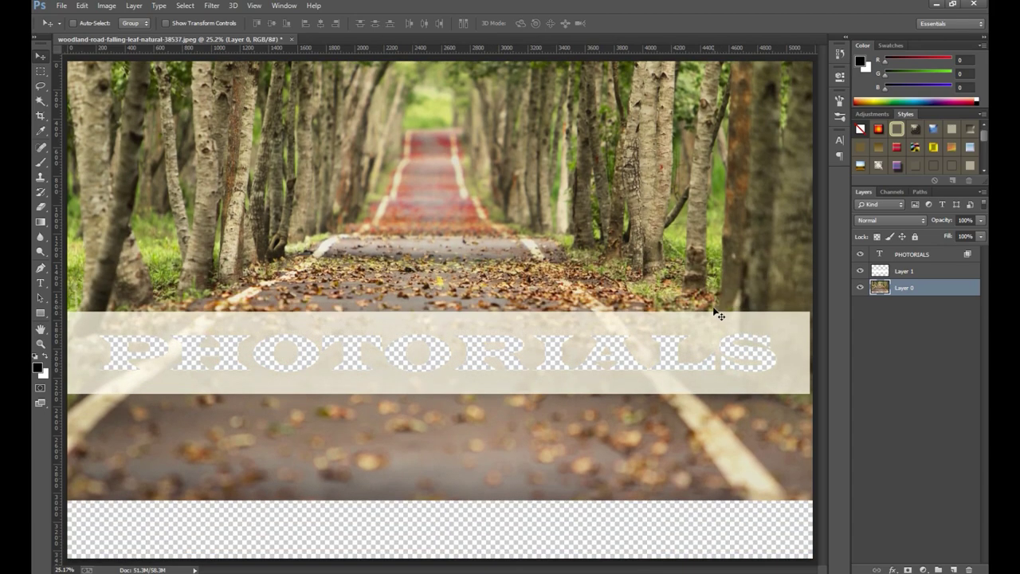
pyautogui.hotkey('ctrl', 'z')
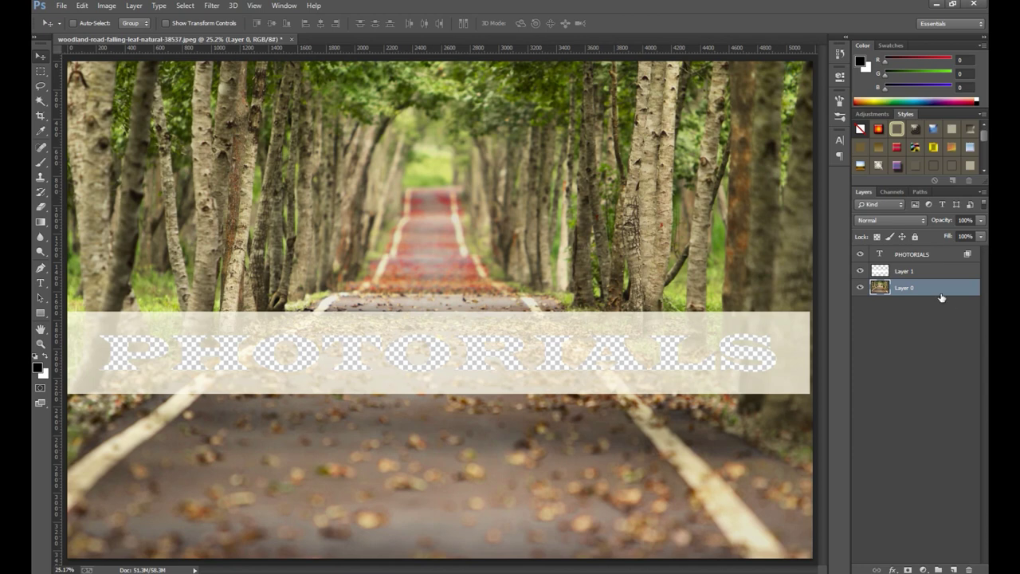
pyautogui.click(918, 275)
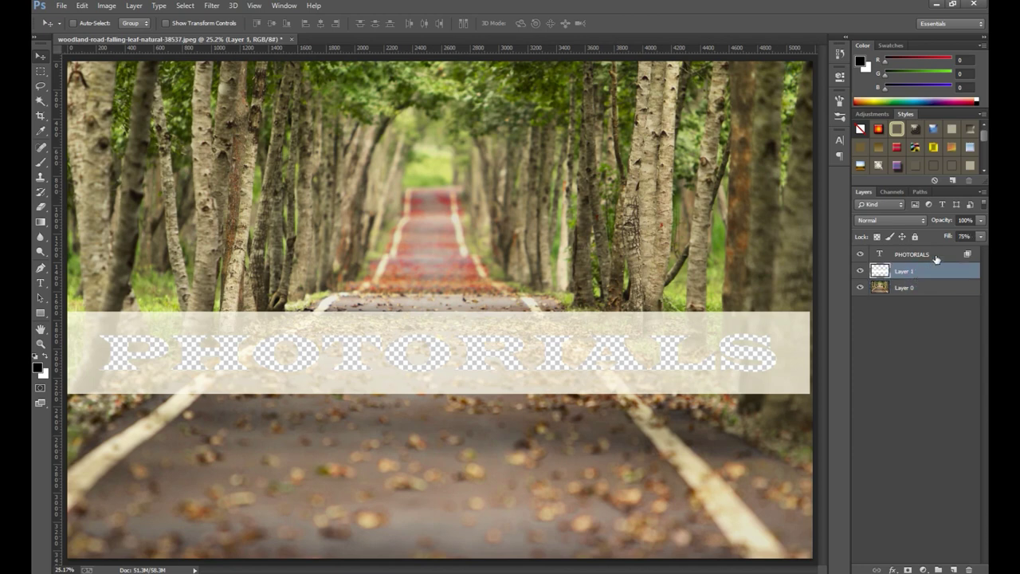
pyautogui.keyDown('shift'); pyautogui.click(936, 256); pyautogui.keyUp('shift')
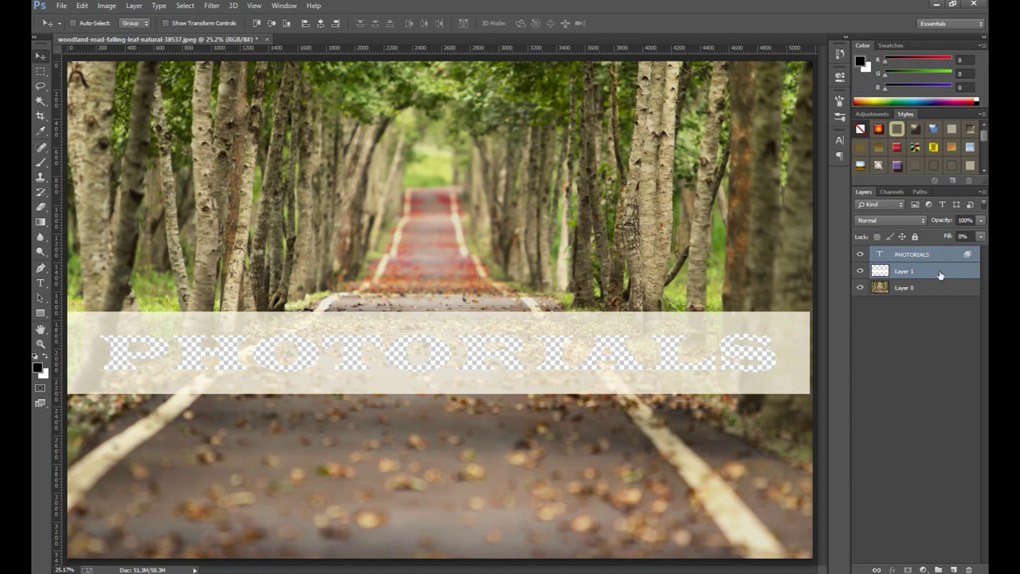
# Group the band and PHOTORIALS layers and name the group TEXT
pyautogui.hotkey('ctrl', 'g')
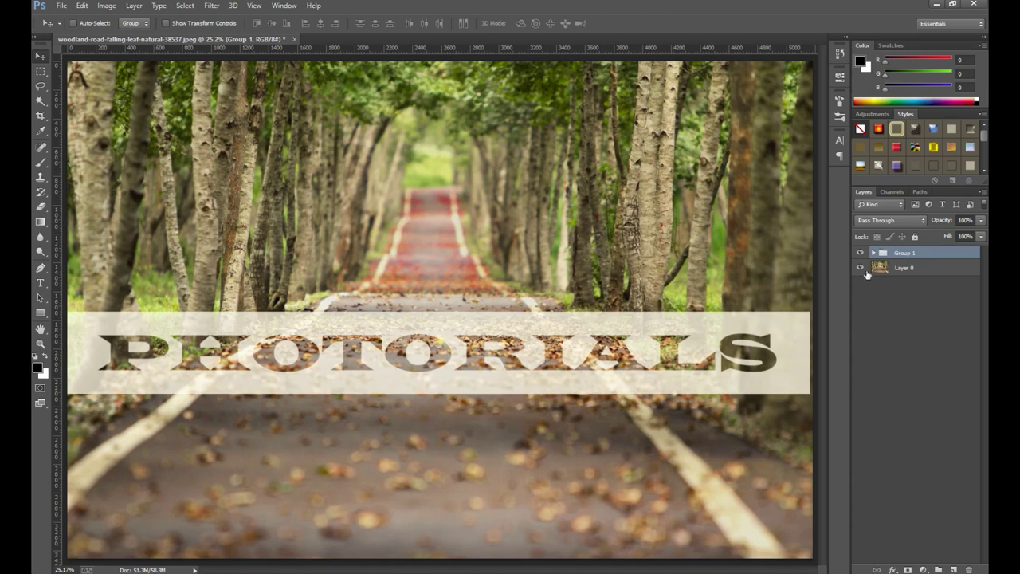
pyautogui.doubleClick(905, 253)
pyautogui.write('TEXT')
pyautogui.press('Return')
# Move the TEXT group slightly lower and merge it with the photo into one layer
pyautogui.moveTo(771, 369); pyautogui.dragTo(777, 374)
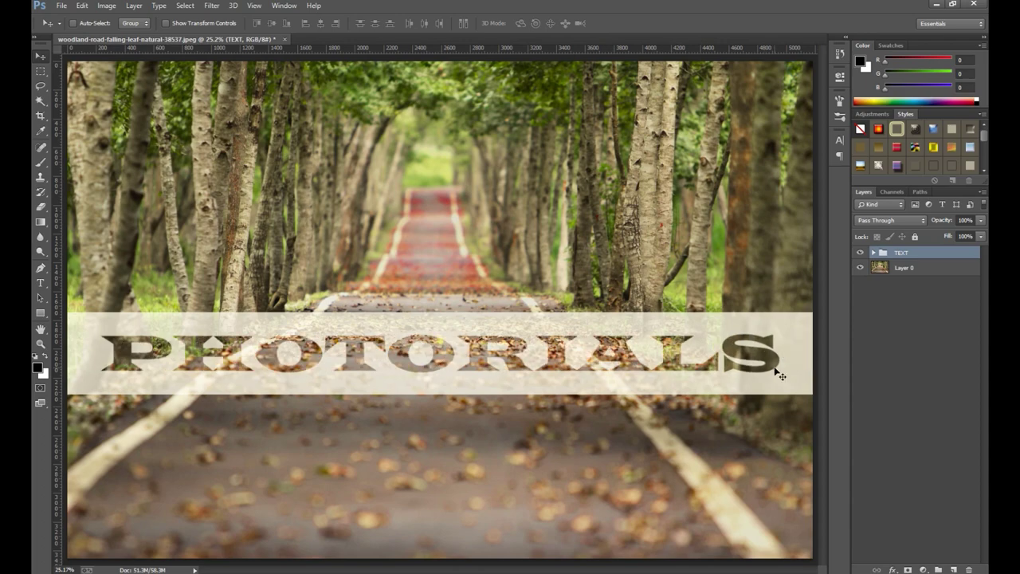
pyautogui.moveTo(777, 376)
pyautogui.mouseDown()
pyautogui.moveTo(776, 388)
pyautogui.moveTo(772, 301)
pyautogui.moveTo(779, 373)
pyautogui.mouseUp()
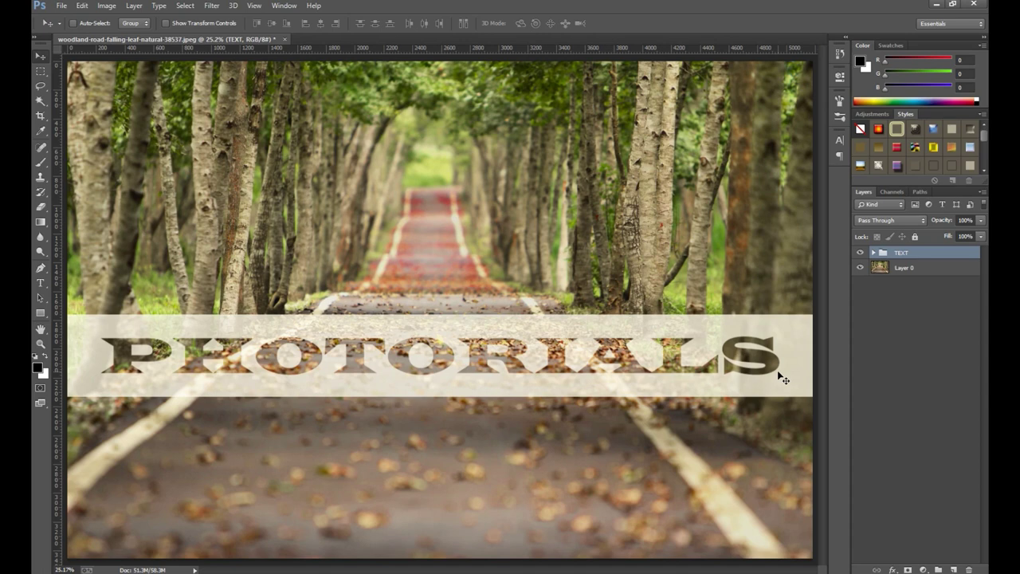
pyautogui.hotkey('ctrl', 'shift', 'e')
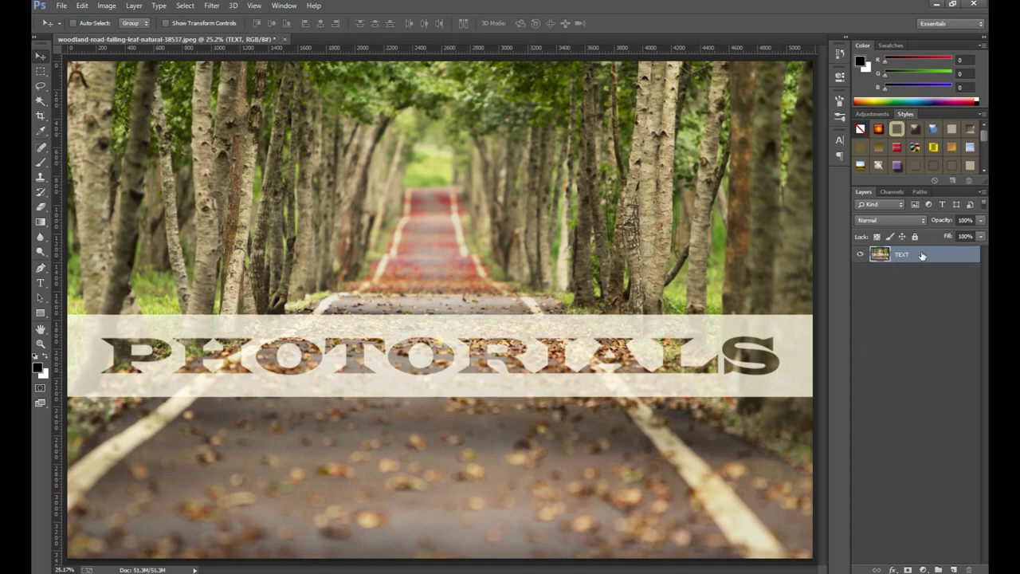